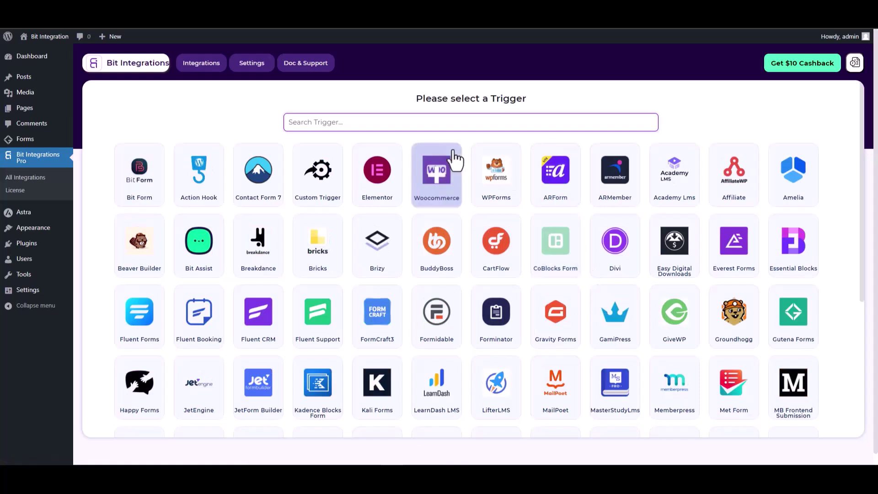
Step: Search 'gut', pick Gutena Forms as the trigger and start fetching a test submission
text(gut)
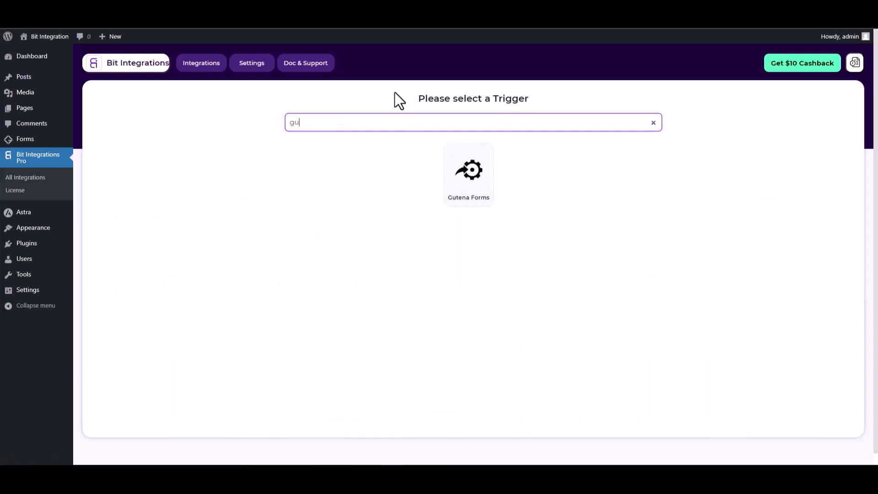
click(469, 183)
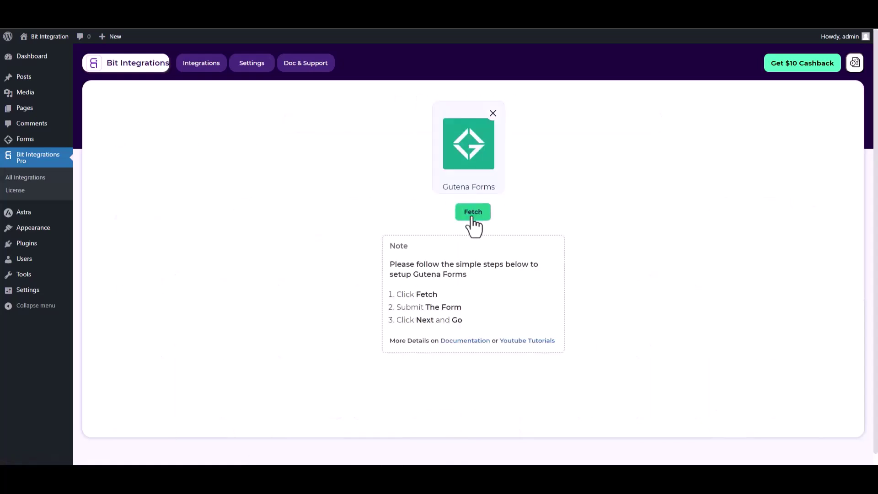
click(473, 219)
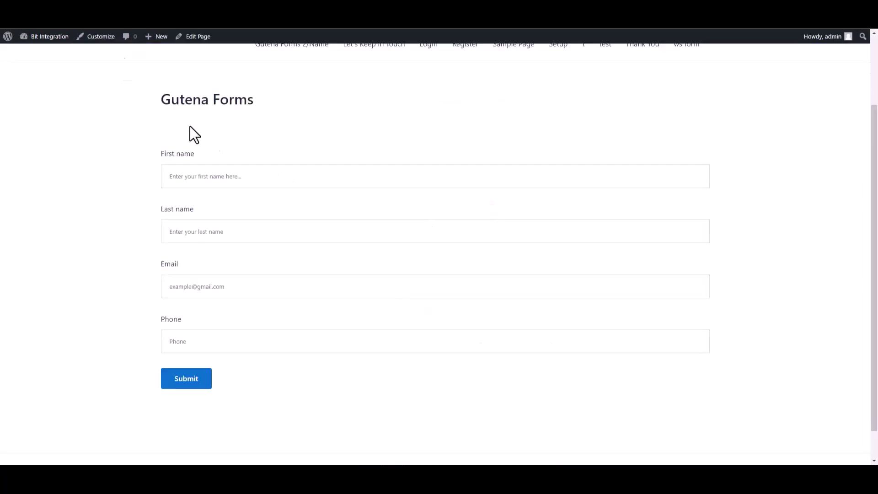
Step: Fill the form with first name 'test', last name 'test1', a test e-mail and phone 123
scroll(193, 133, down, 1)
click(692, 141)
text(test)
click(679, 192)
text(test1)
click(575, 261)
text(test@)
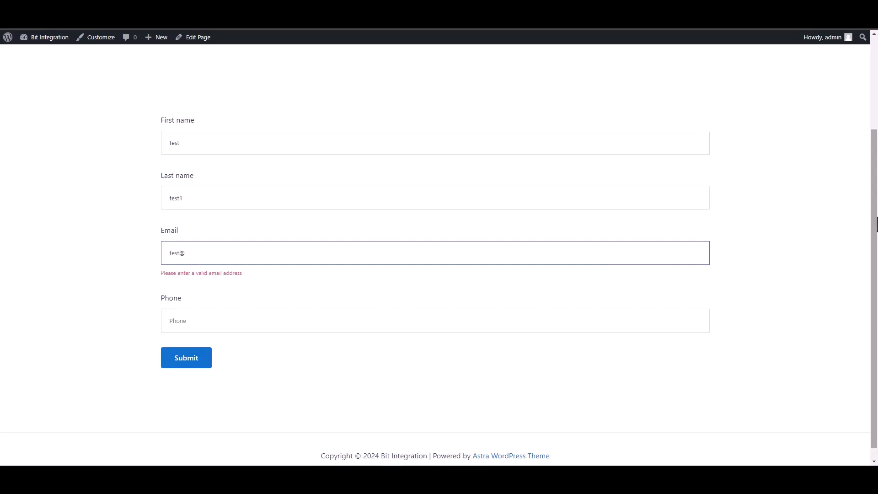
text(test.com)
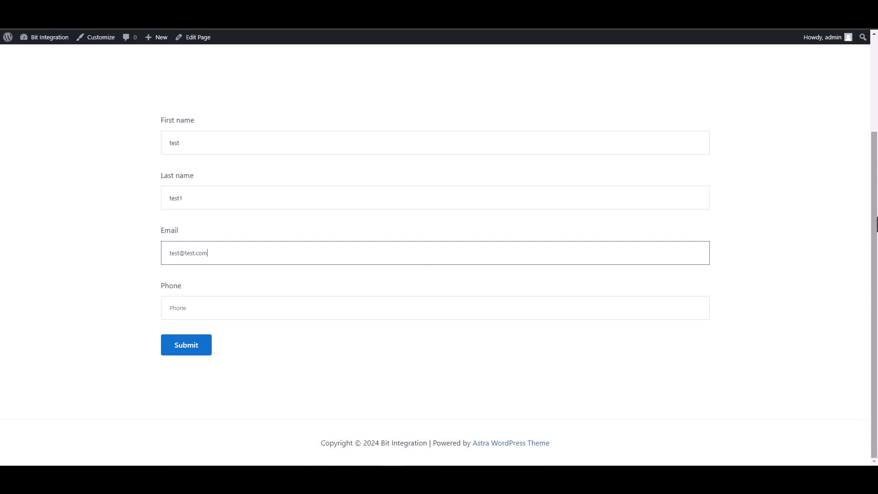
click(703, 307)
text(12345678)
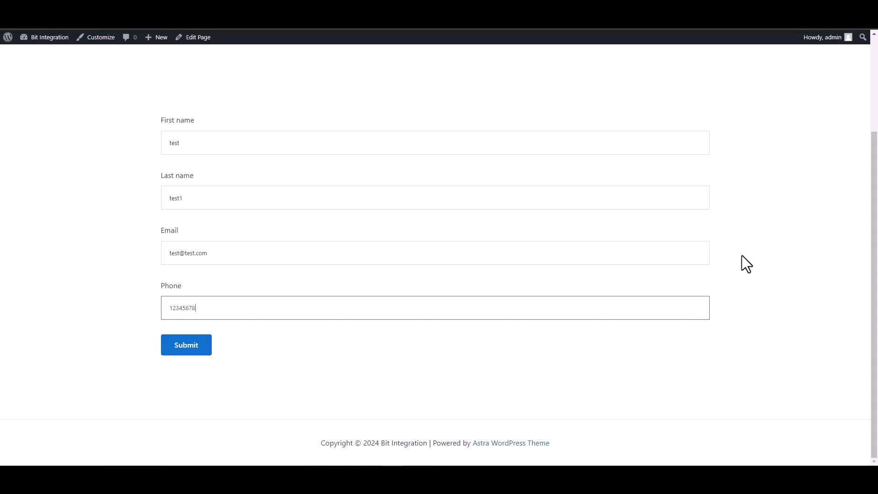
Step: Submit the test form and return to the fetched fields
click(203, 353)
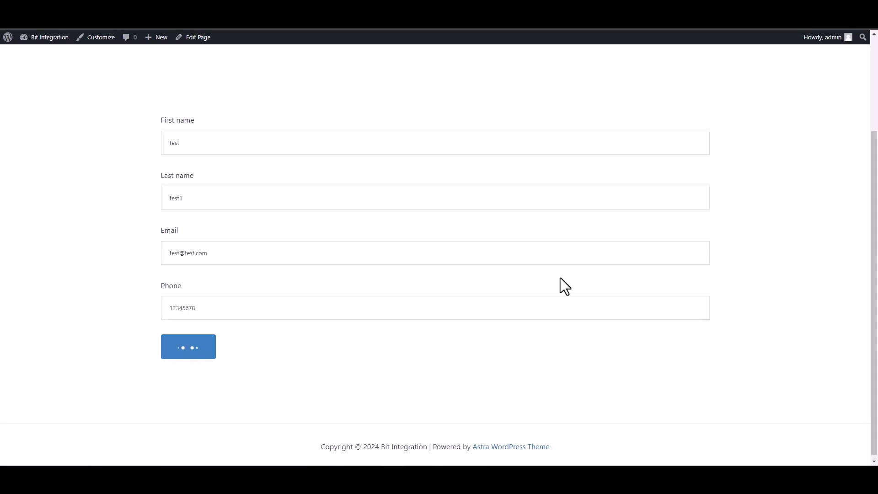
drag(255, 383, 170, 395)
click(170, 396)
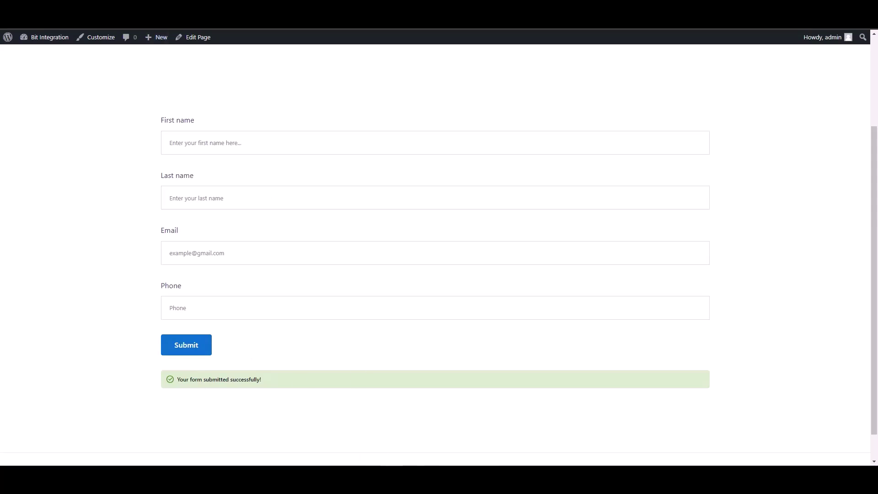
scroll(196, 31, up, 1)
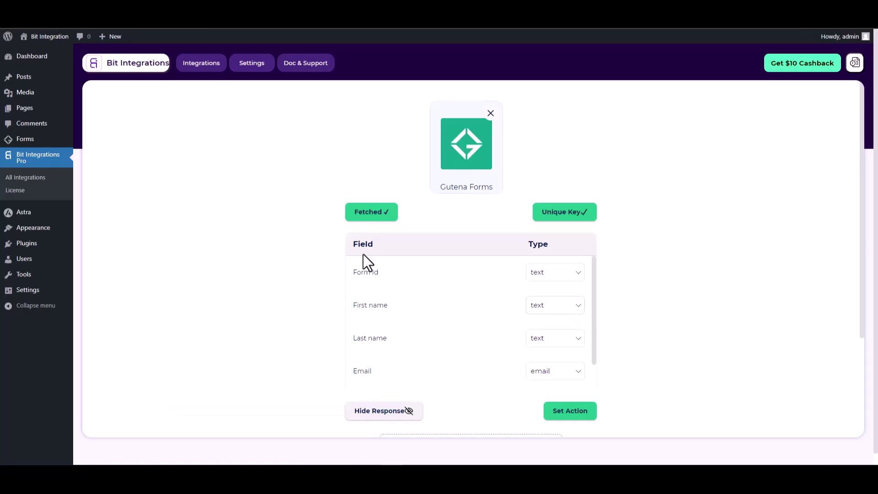
Step: Set the action to FlowMattic by searching 'flow', then focus its webhook Link field
scroll(520, 226, down, 1)
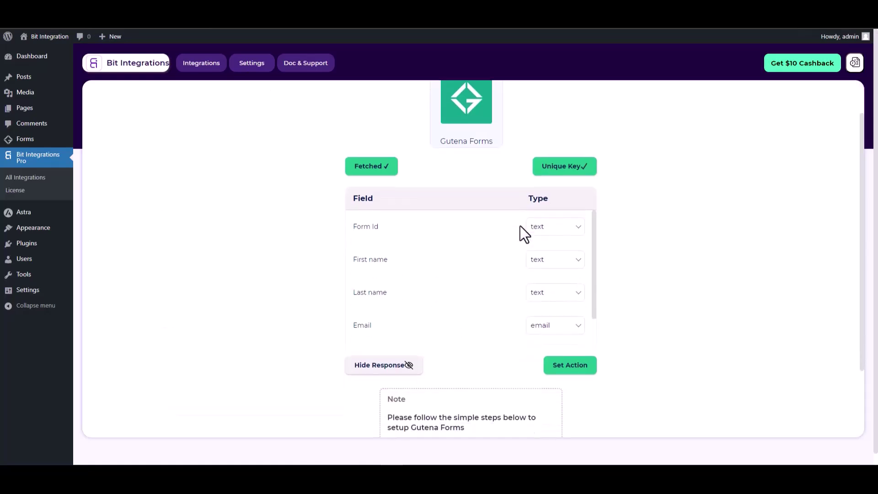
click(584, 368)
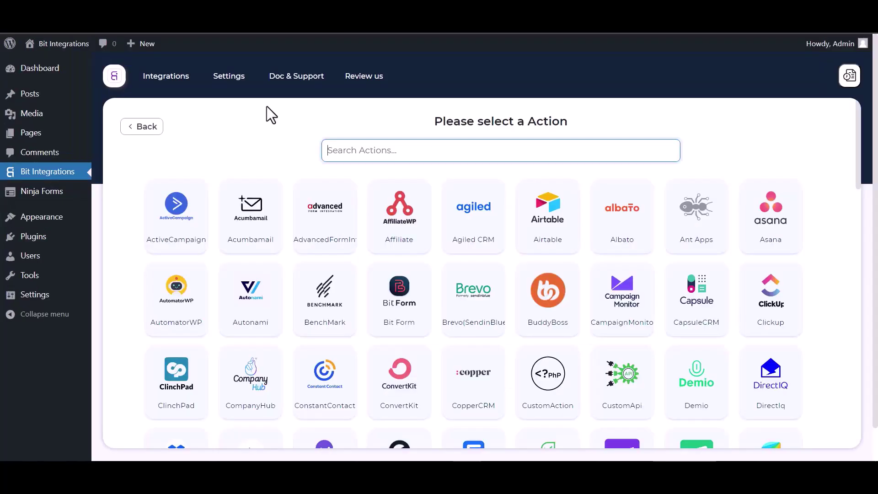
text(flow)
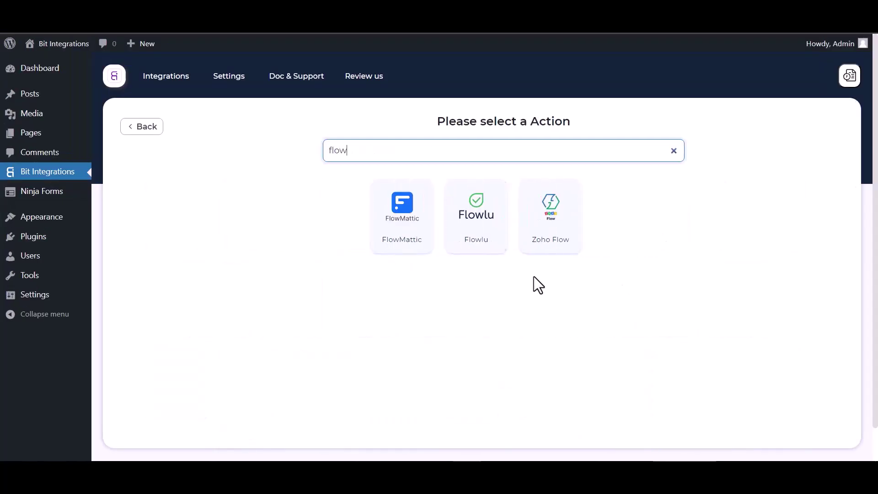
click(414, 241)
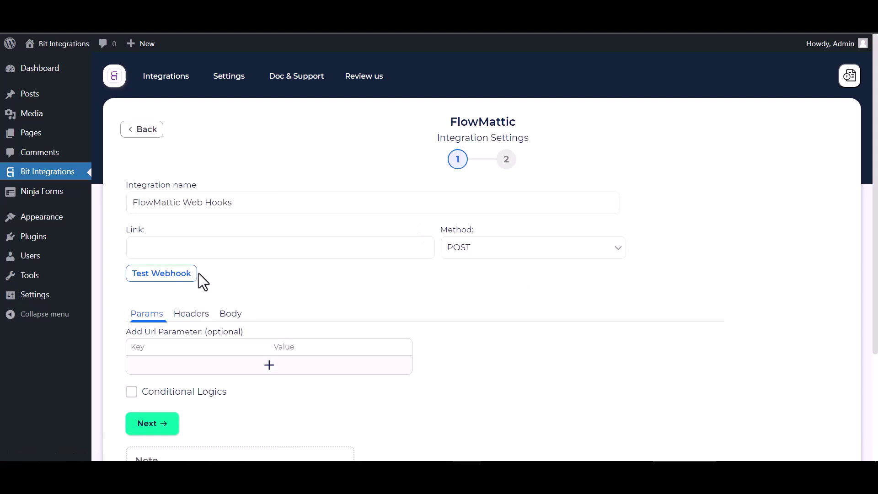
click(155, 240)
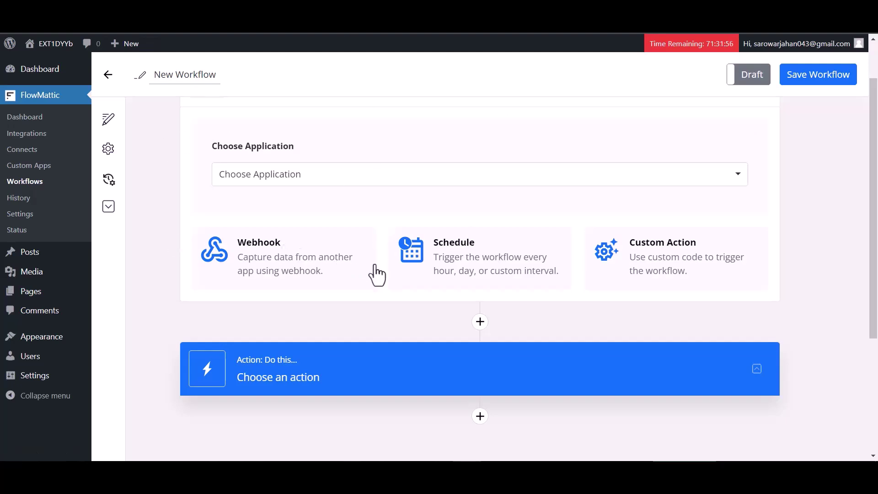
Step: Set the FlowMattic trigger to Webhook, copy its URL and start capturing webhook data
scroll(290, 212, down, 1)
click(290, 212)
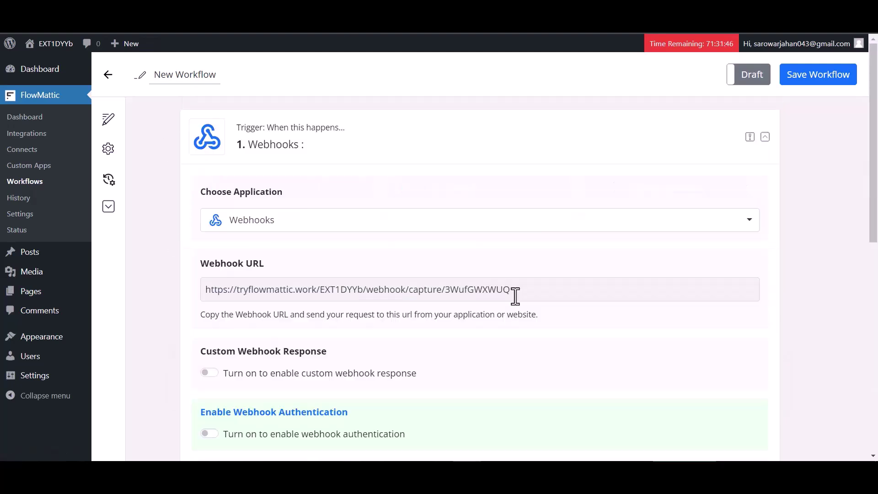
click(516, 293)
scroll(411, 348, down, 3)
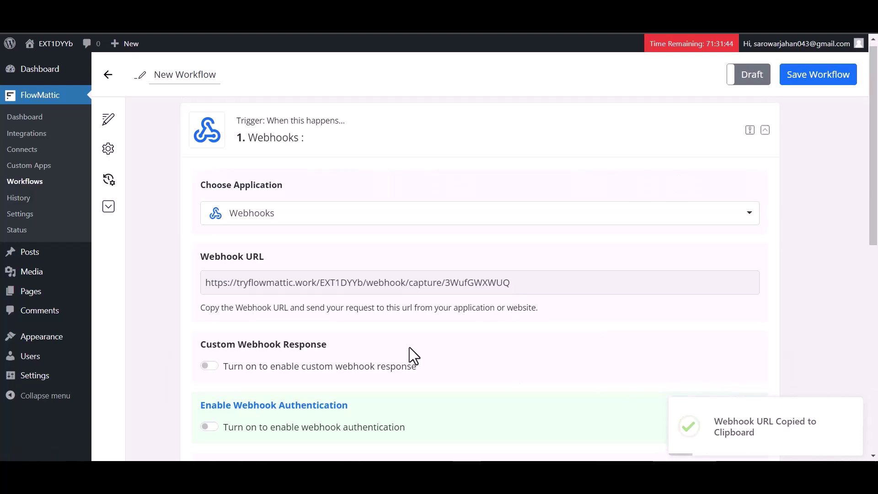
click(254, 416)
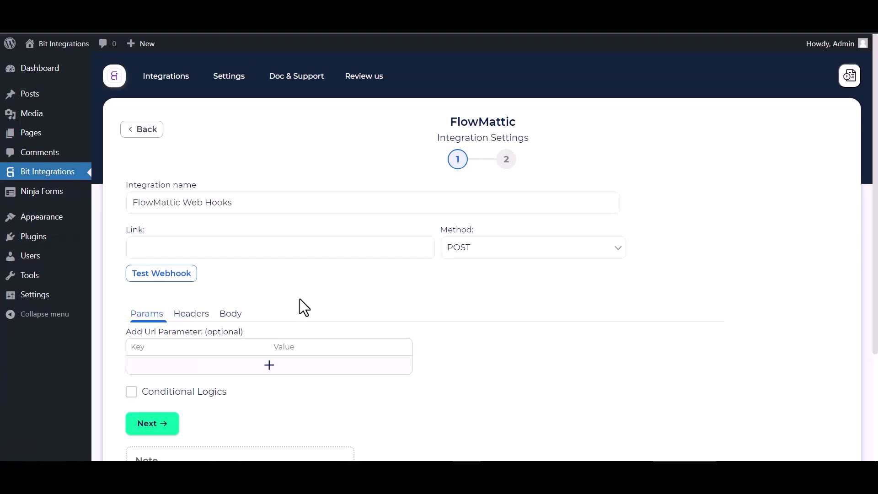
click(163, 246)
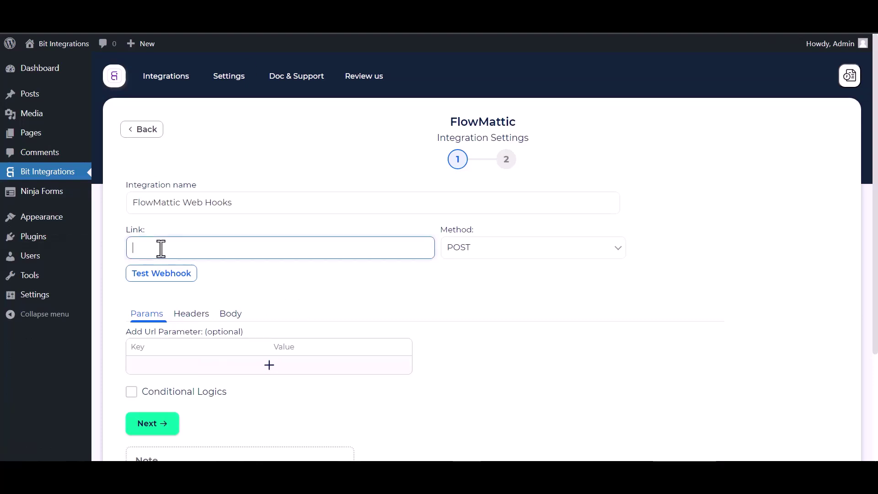
Step: Paste the FlowMattic URL as the Link and send all data with content type application/json
key(ctrl+v)
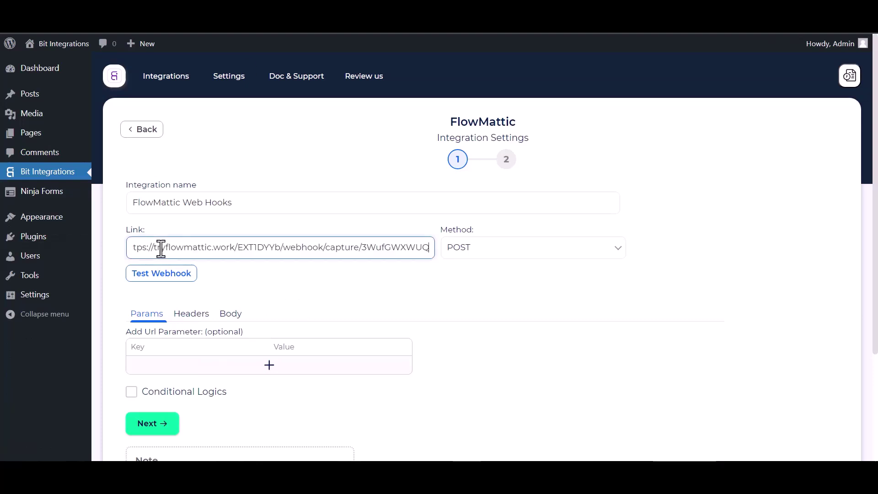
click(229, 314)
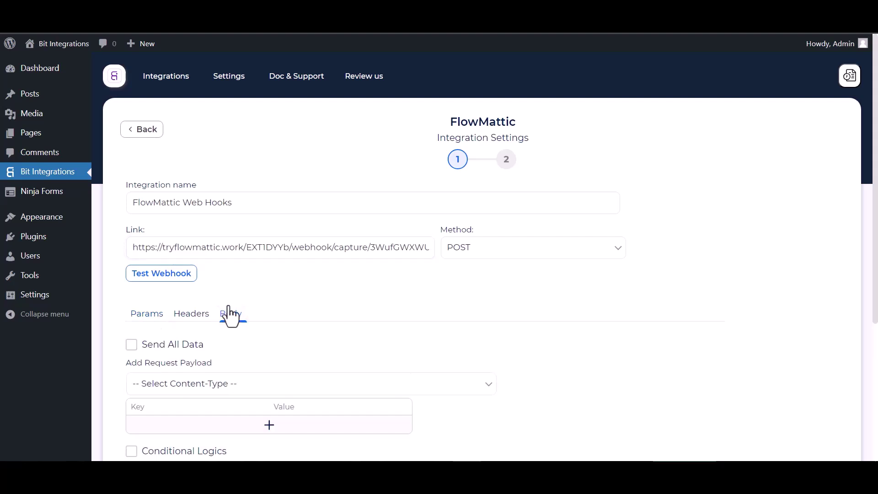
click(147, 345)
scroll(240, 356, down, 1)
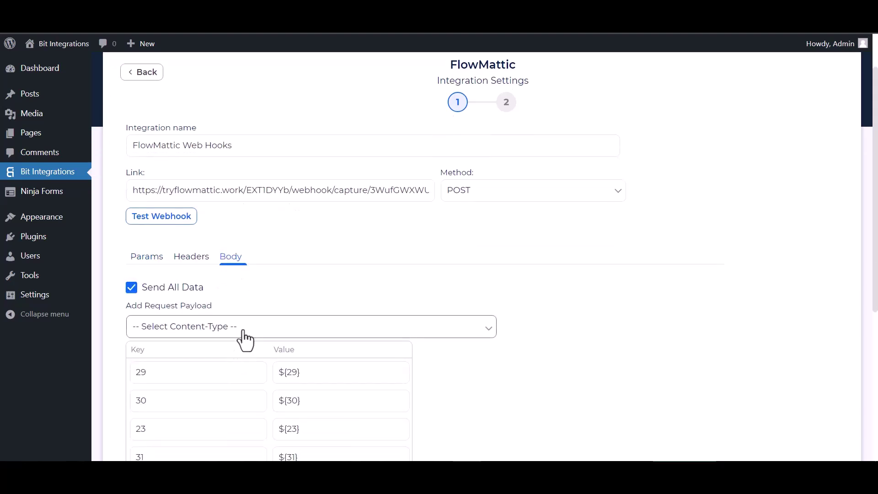
click(245, 333)
click(205, 356)
scroll(211, 358, down, 3)
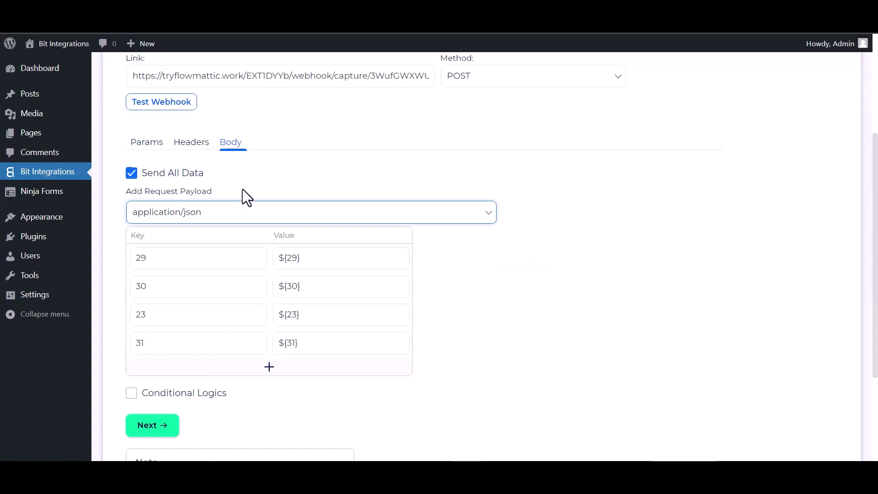
Step: Test the webhook, then finish and save the Bit Integrations integration
click(158, 105)
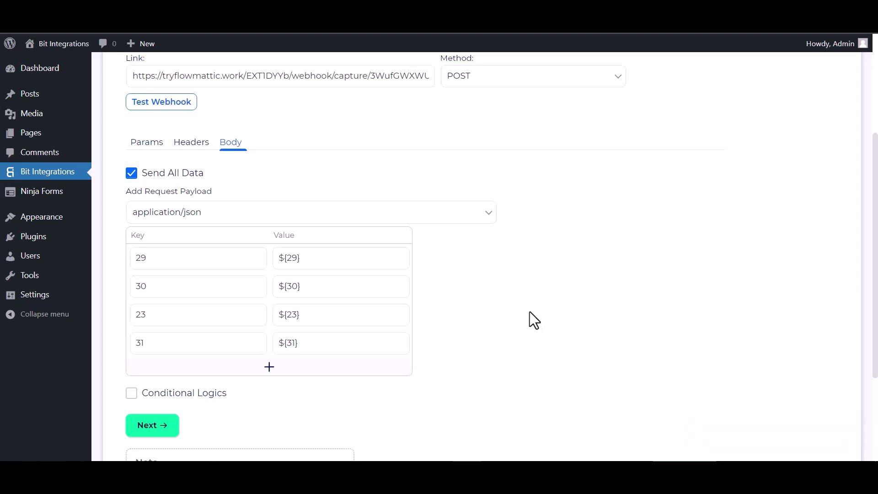
scroll(530, 312, down, 2)
click(158, 366)
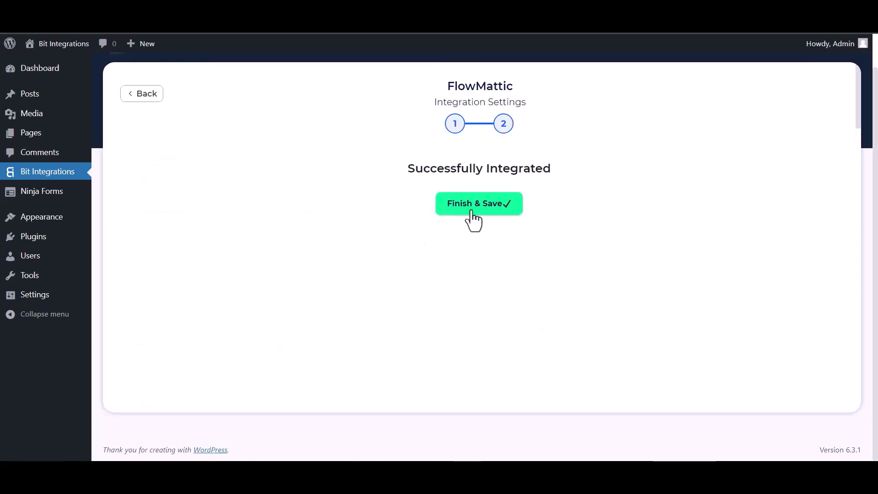
click(472, 210)
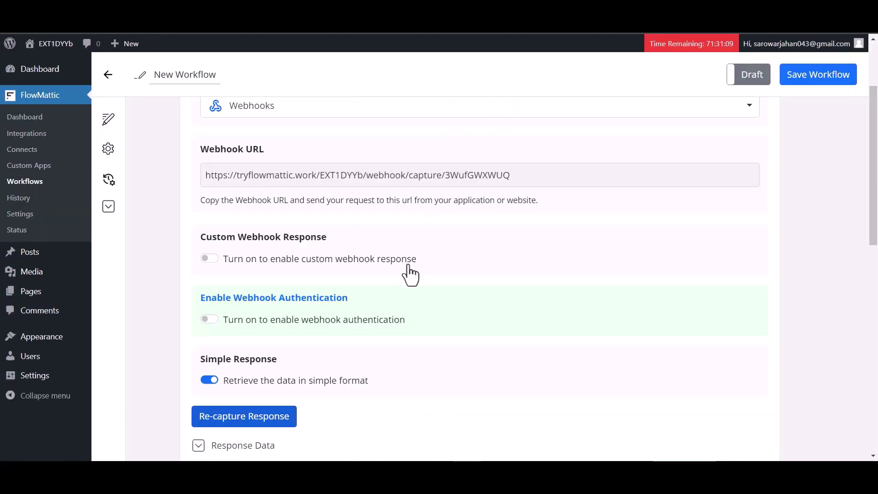
scroll(408, 272, down, 6)
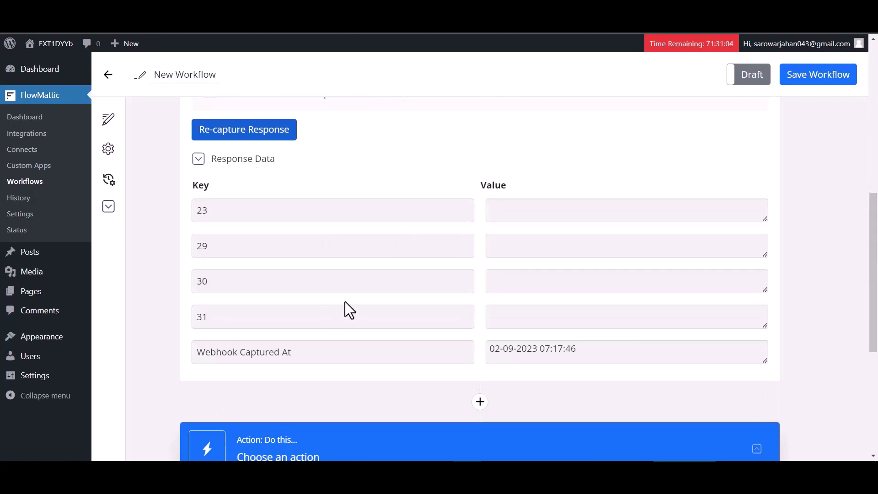
scroll(345, 301, down, 2)
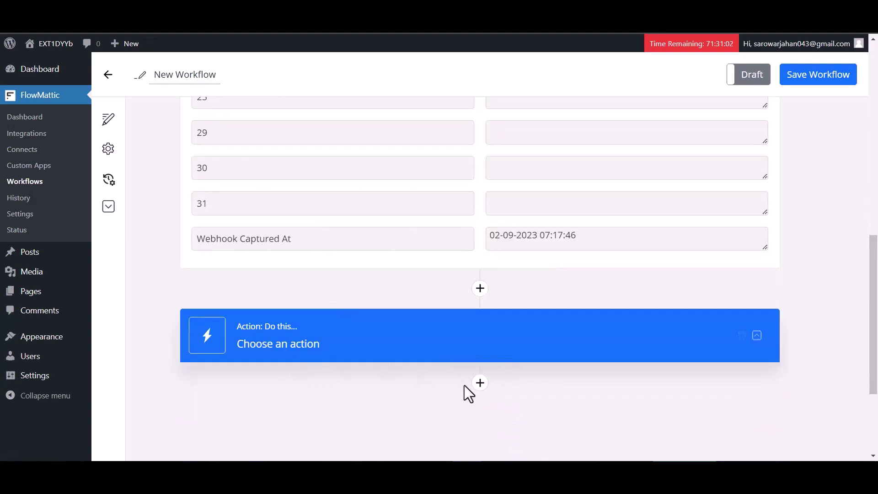
click(480, 384)
Step: Add a Mailchimp action, found by searching 'mailc', with the Add New Member event
scroll(379, 362, down, 2)
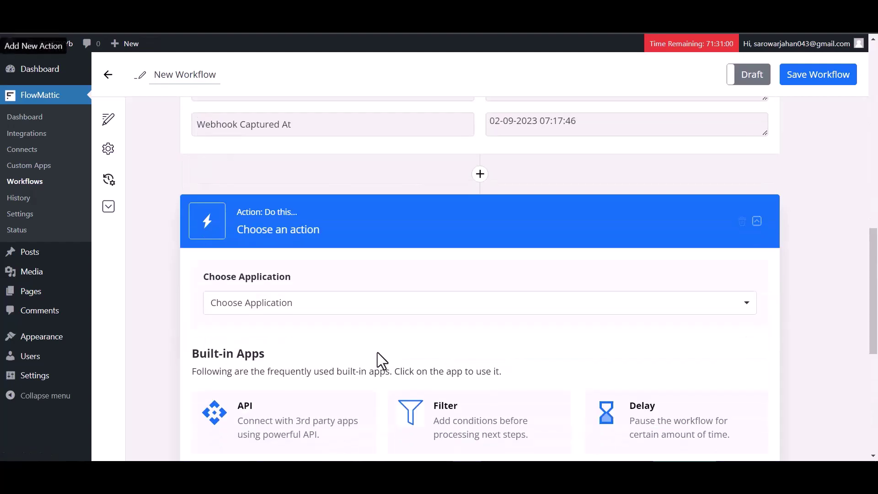
click(355, 302)
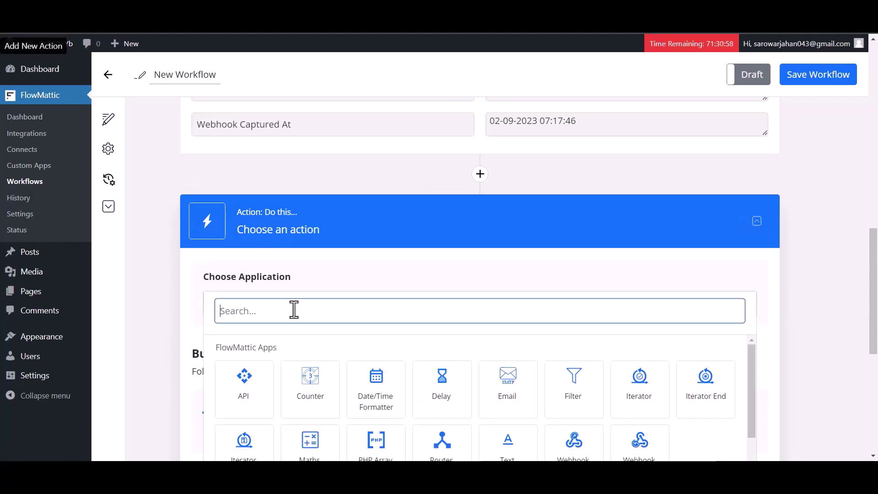
text(mai)
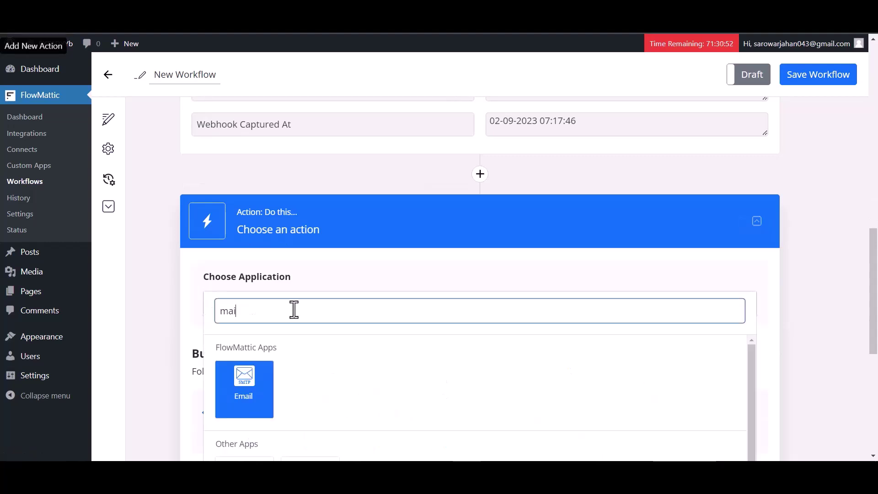
text(lc)
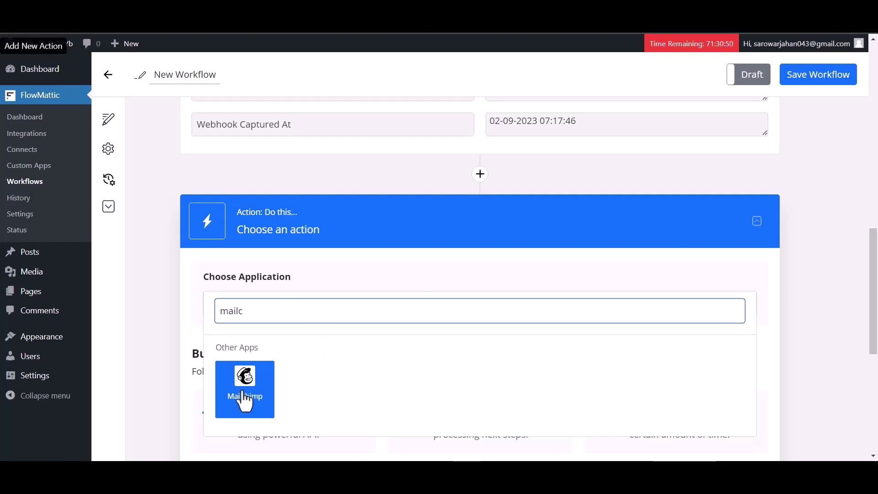
click(249, 394)
scroll(370, 345, down, 1)
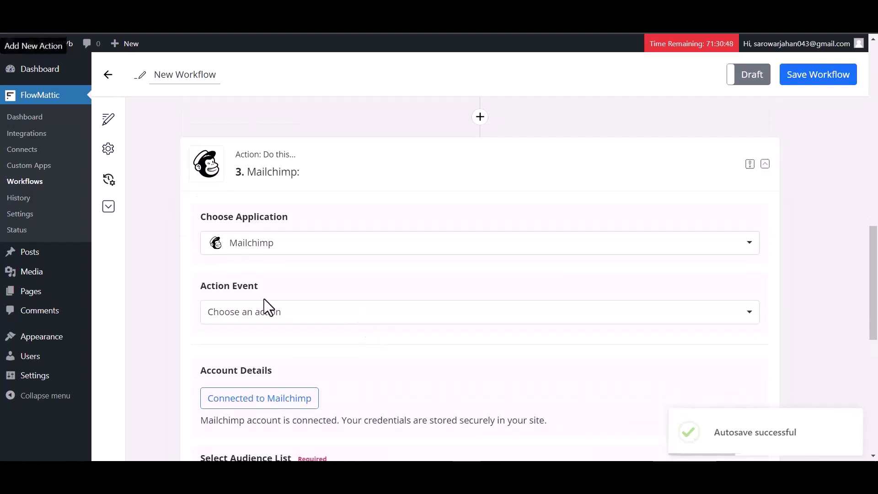
click(270, 320)
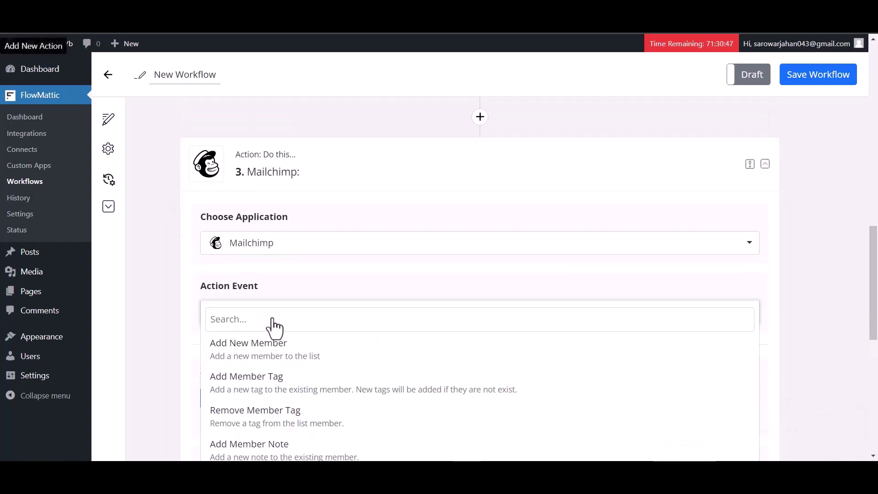
click(255, 357)
Step: Log in to Mailchimp with the account credentials and allow FlowMattic access
scroll(378, 303, down, 3)
click(271, 239)
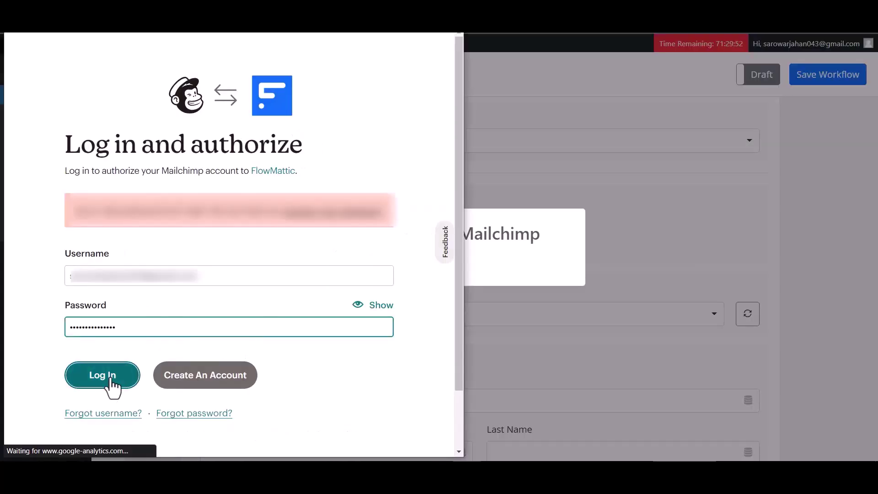
click(111, 380)
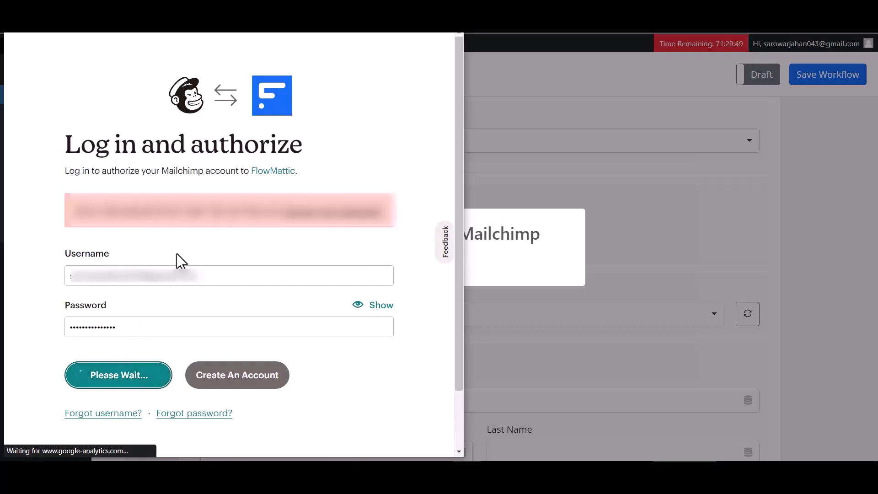
scroll(177, 254, down, 2)
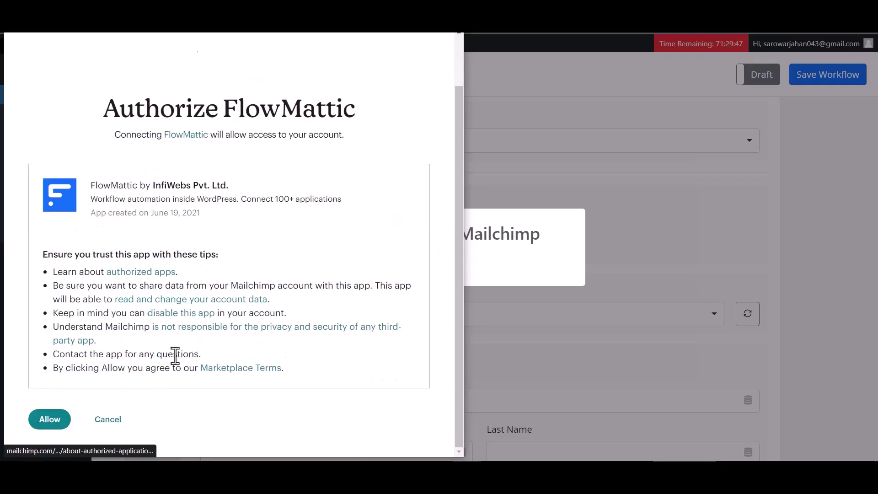
click(47, 423)
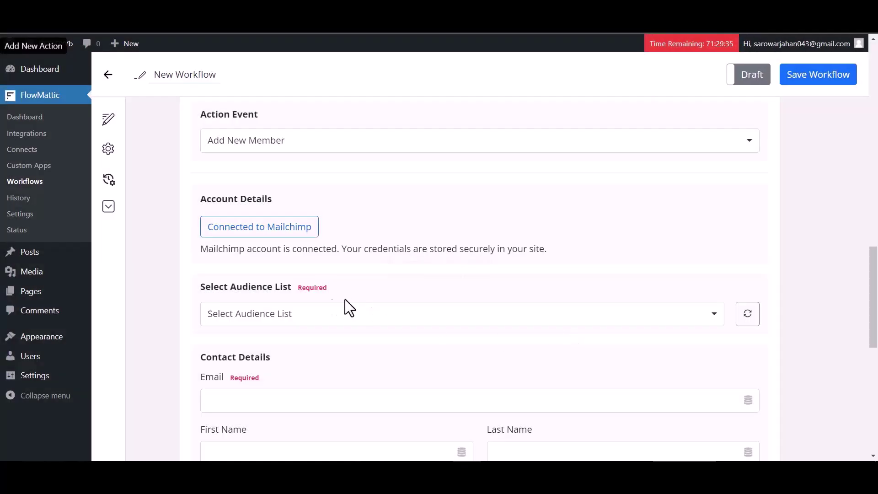
Step: Choose the audience list and map Email to webhook field 23
click(332, 321)
click(290, 353)
scroll(328, 316, down, 3)
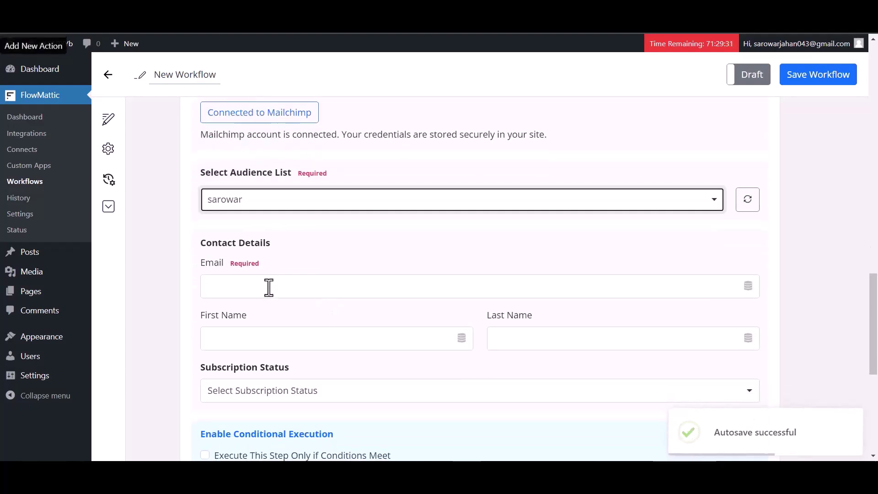
click(312, 290)
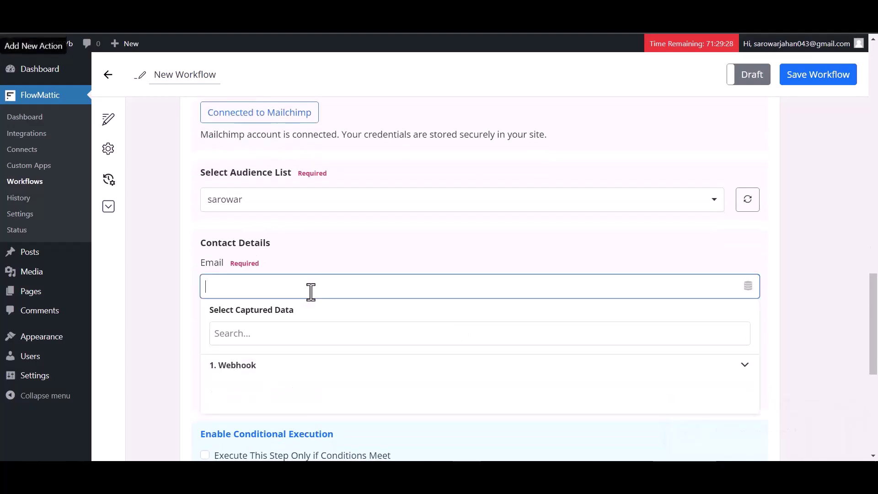
scroll(274, 366, down, 3)
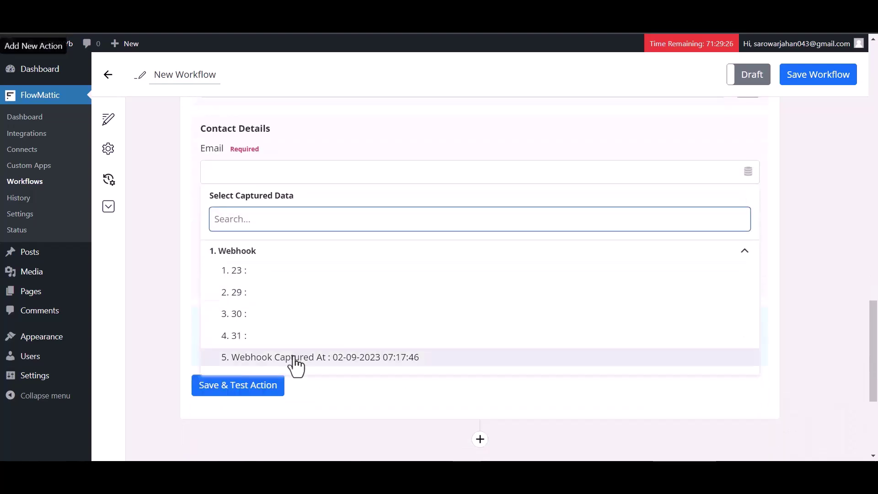
click(259, 272)
Step: Map First Name and Last Name to webhook fields 29 and 30, and set status Subscribed
click(324, 229)
click(279, 302)
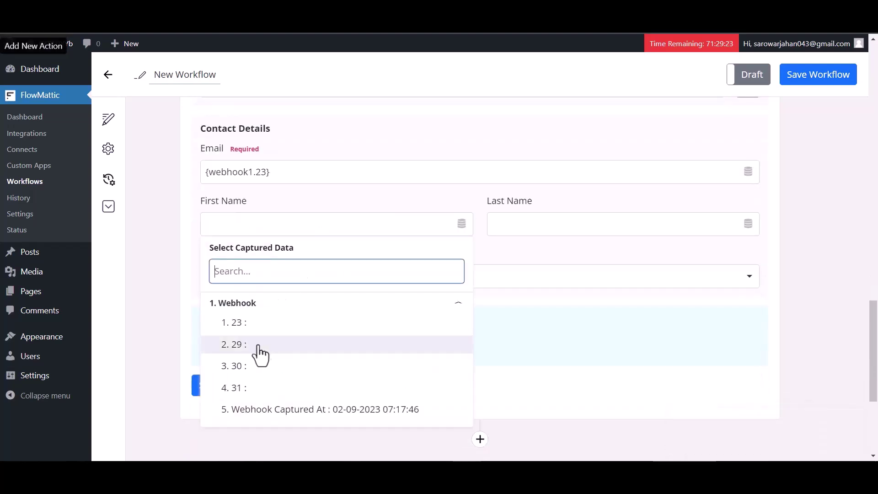
click(251, 350)
click(526, 221)
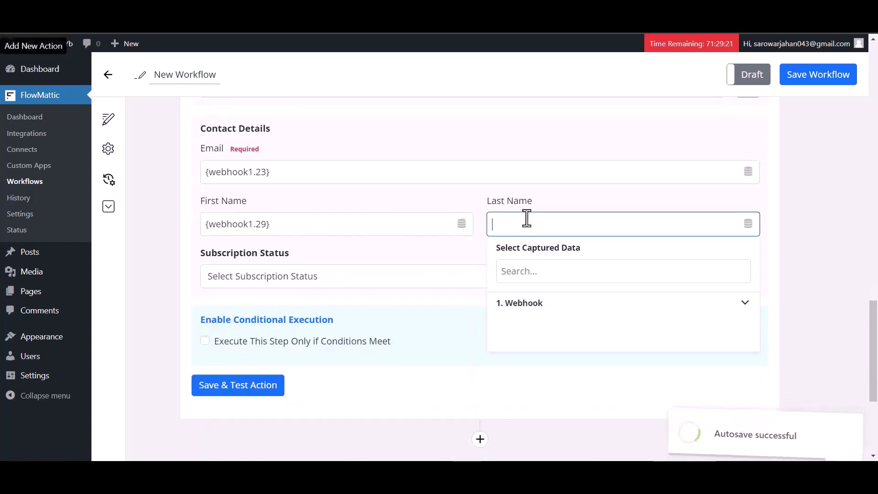
click(533, 304)
click(526, 365)
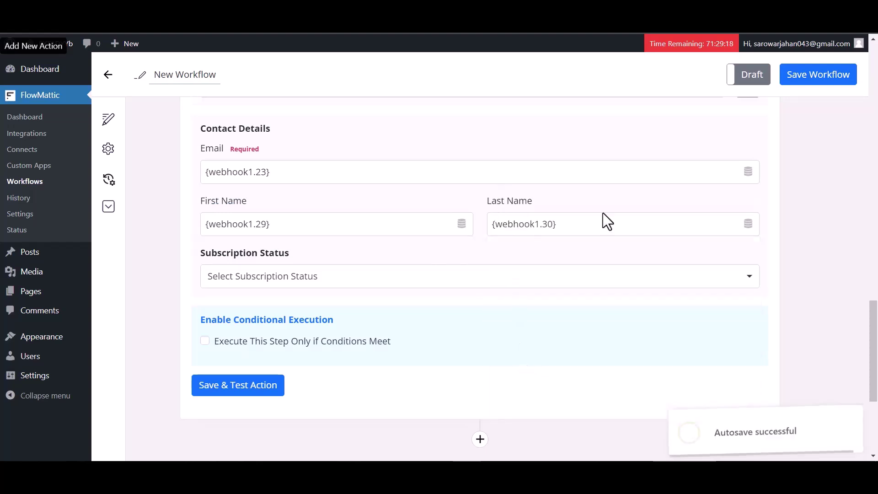
click(284, 276)
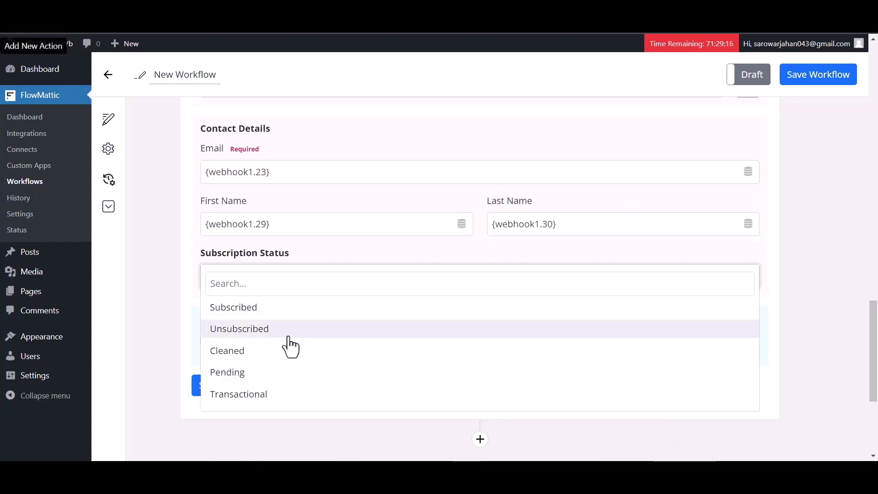
click(247, 313)
scroll(409, 311, down, 2)
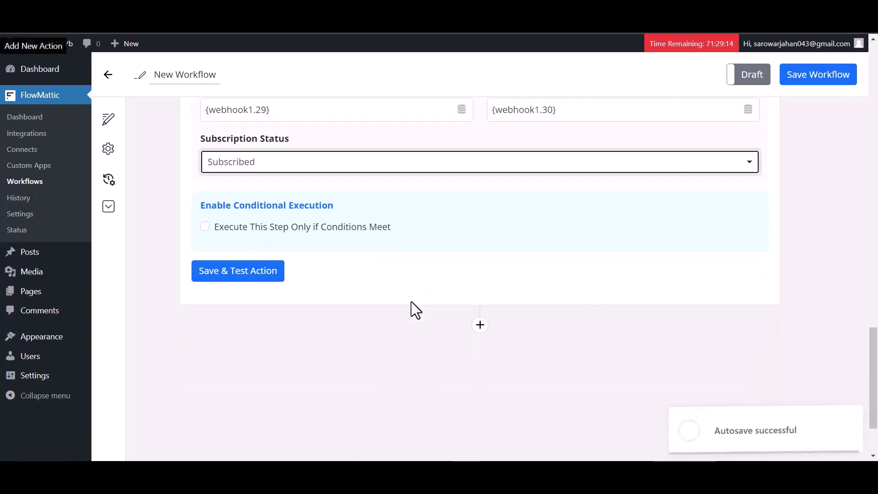
Step: Save and test the Mailchimp action, then save the workflow and switch it to Live
click(258, 273)
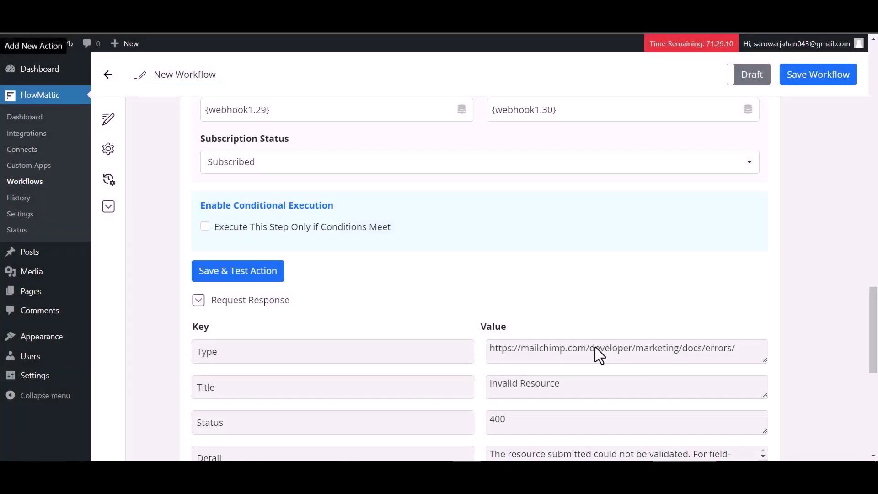
scroll(535, 284, down, 3)
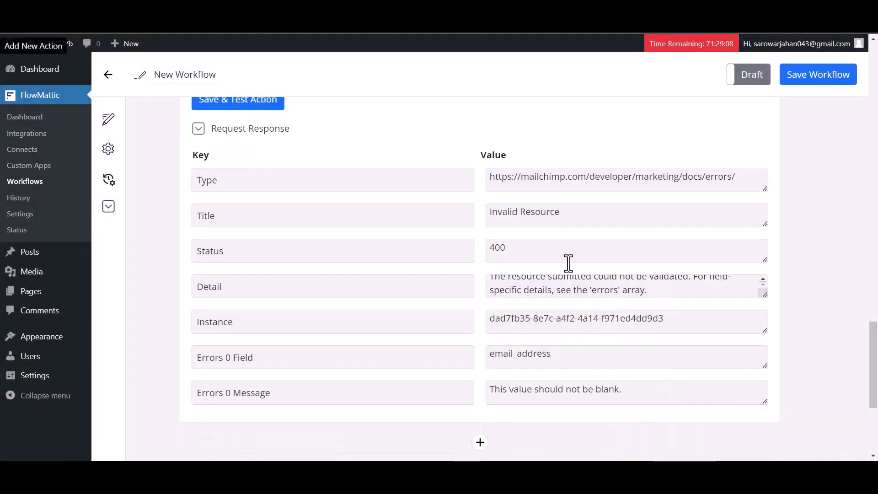
scroll(570, 263, up, 7)
scroll(565, 267, up, 15)
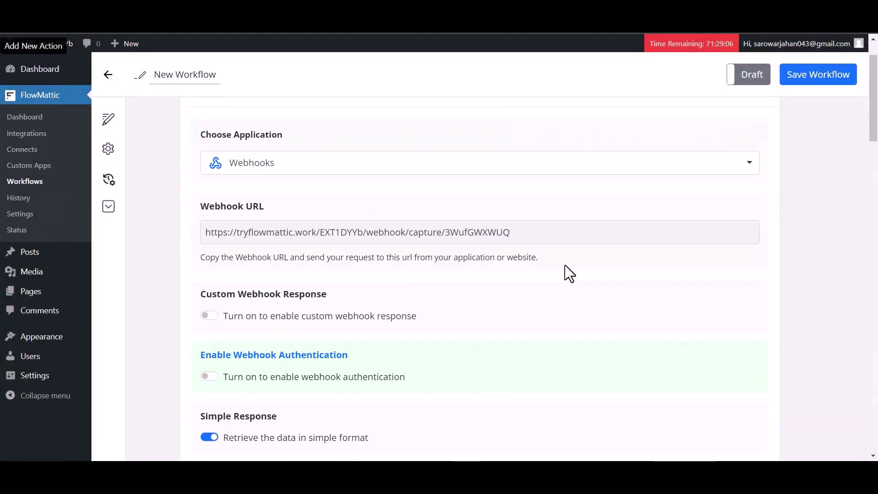
click(801, 91)
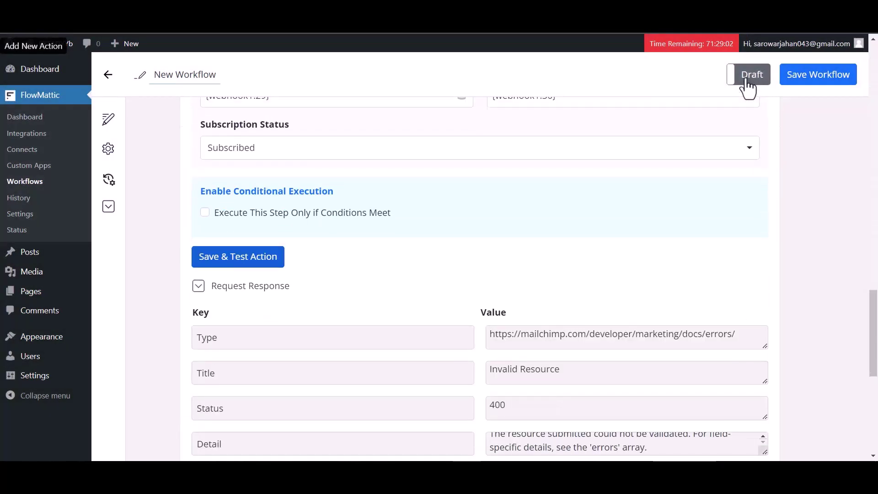
click(745, 80)
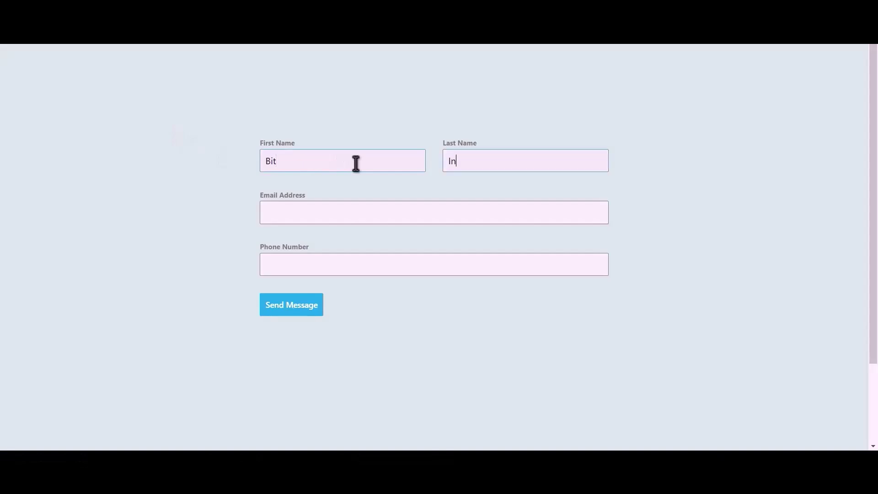
Step: Enter a test name and e-mail, send the form, and open the new Mailchimp contact
text(egration)
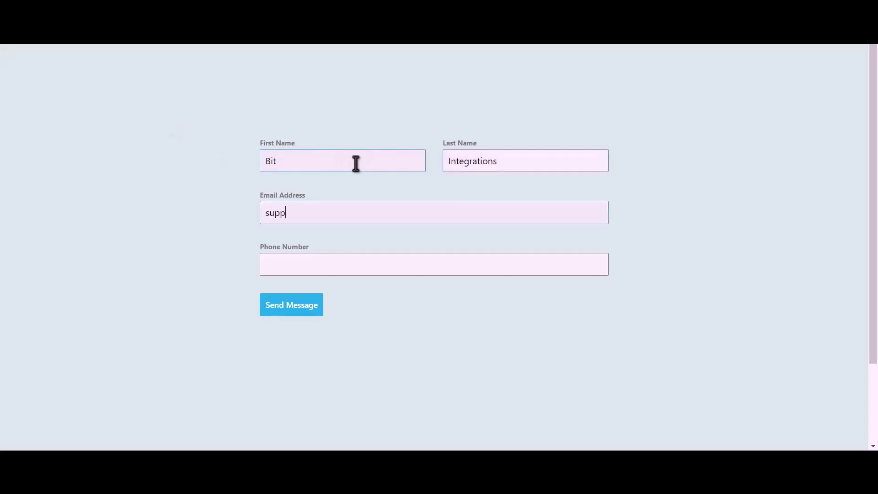
text(444555666)
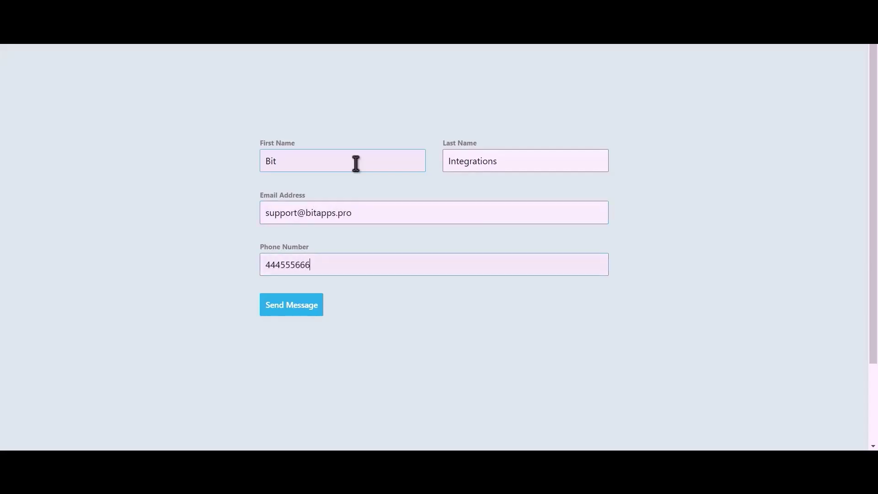
click(301, 309)
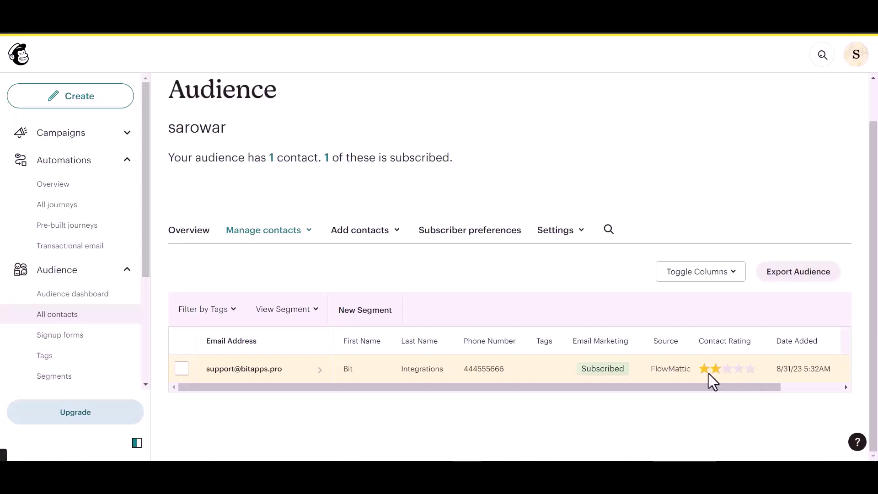
click(278, 372)
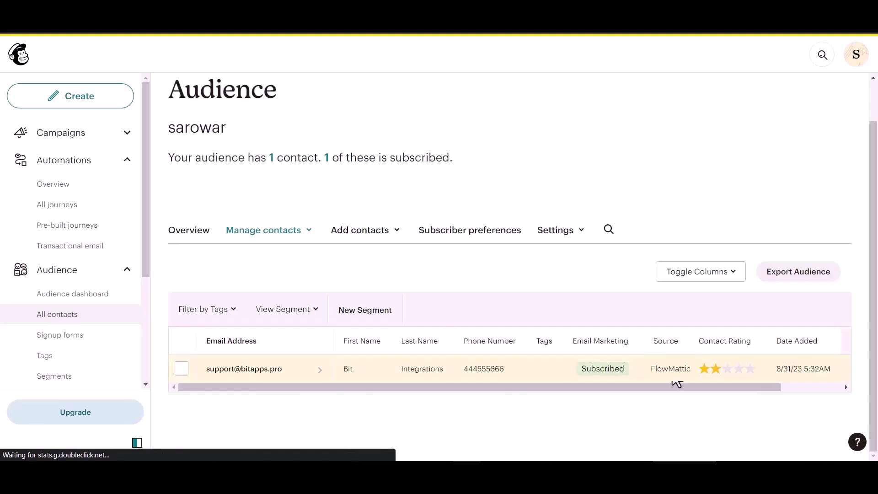